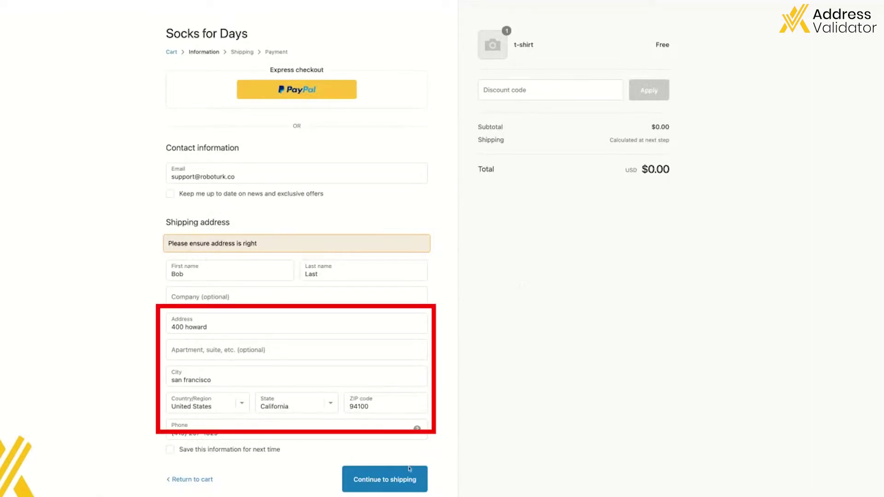
click(400, 478)
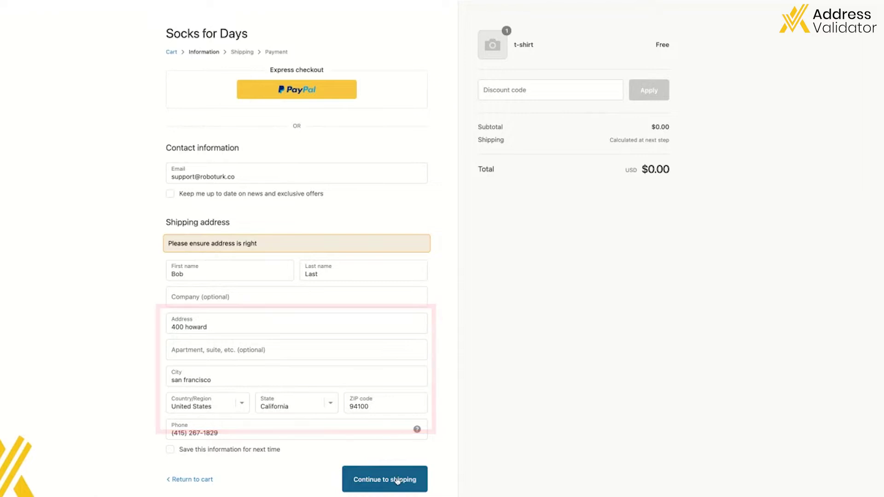
click(397, 480)
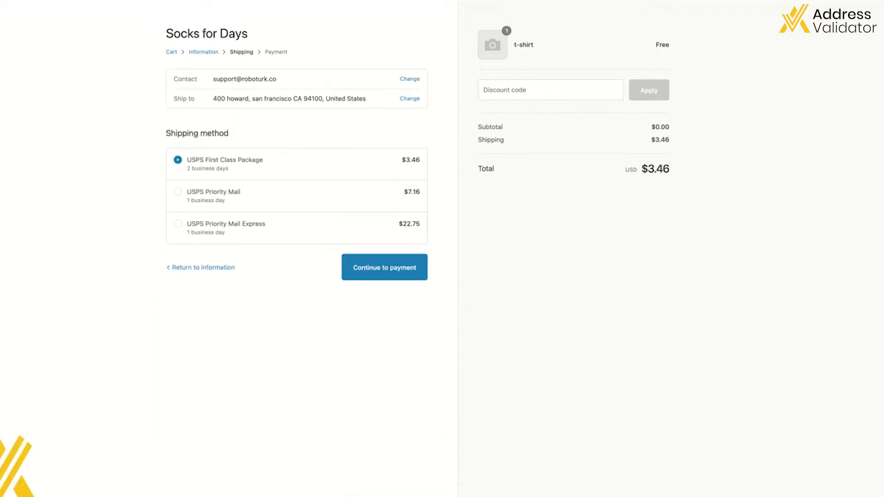
Keep USPS First Class Package shipping, enter the Bogus Gateway test card, and place the order.
click(404, 267)
click(359, 260)
text(1)
key(Tab)
text(B11)
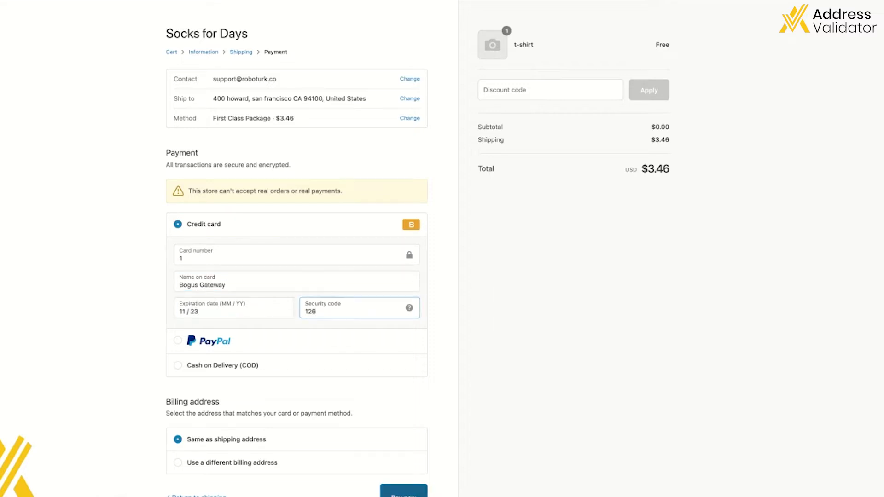
key(Return)
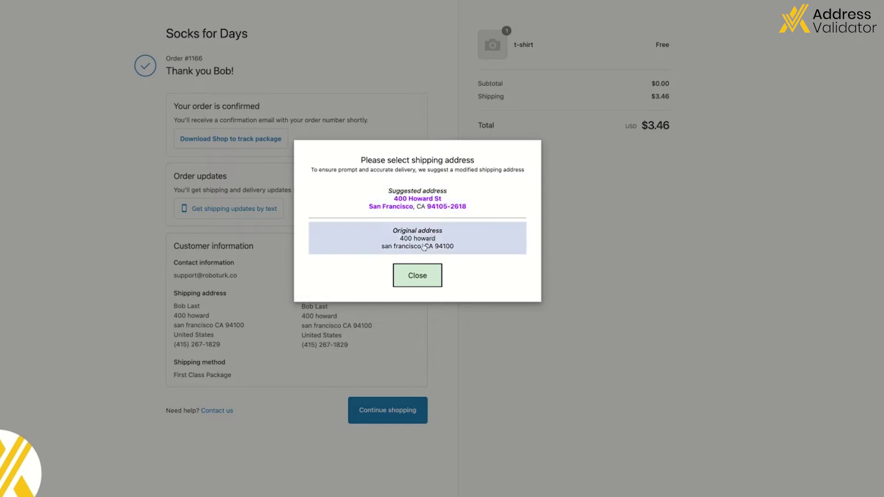
click(435, 201)
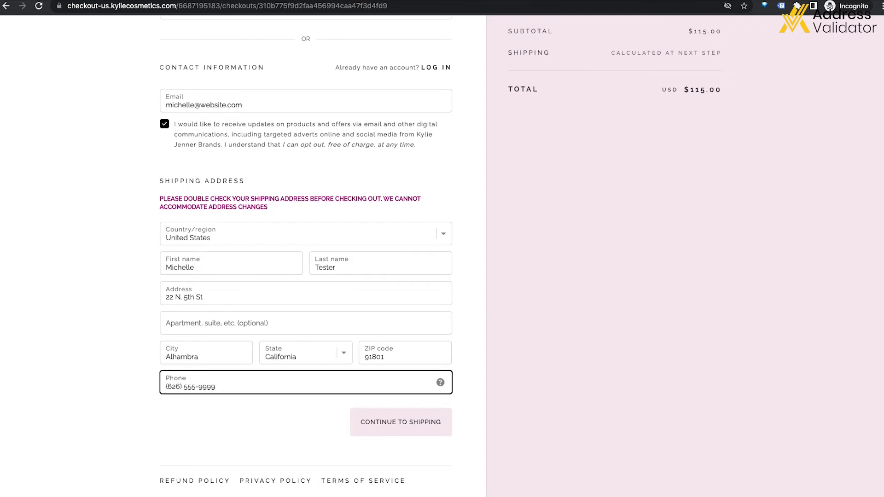
click(414, 419)
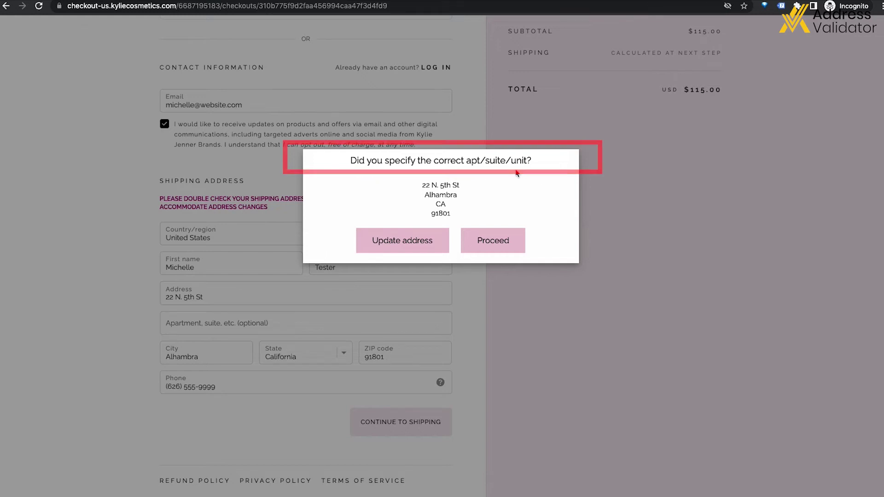
click(425, 240)
click(237, 333)
text(Unit 4)
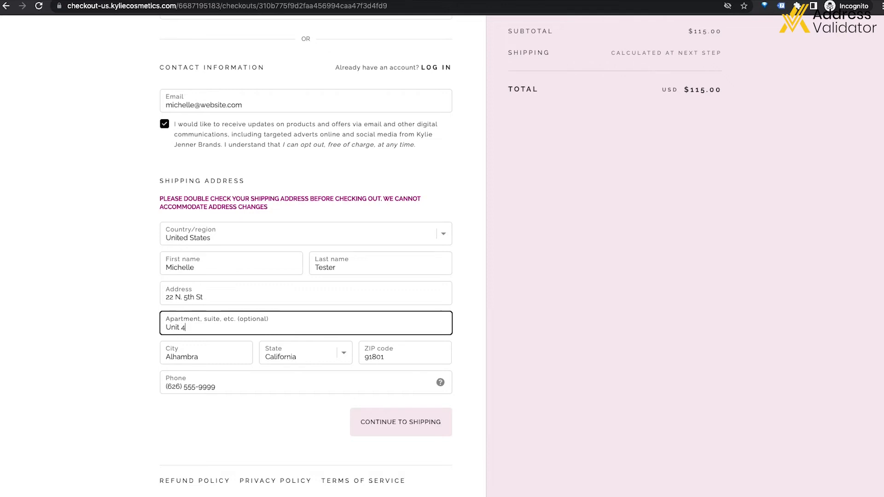
Resubmit Michelle's Alhambra address with Unit 4 as the apartment.
click(372, 422)
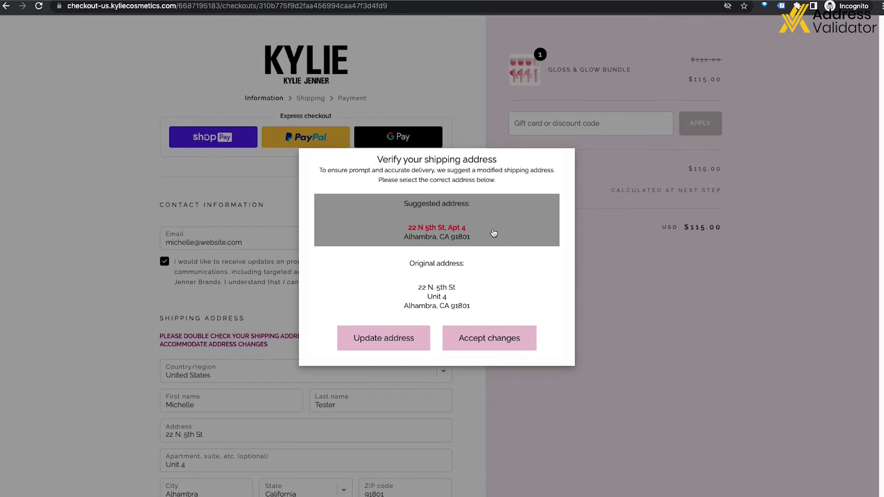
click(494, 232)
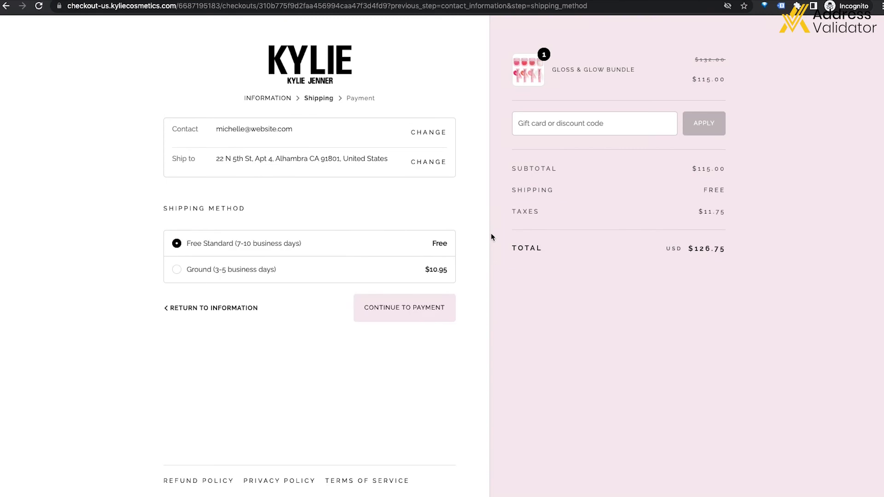
click(442, 311)
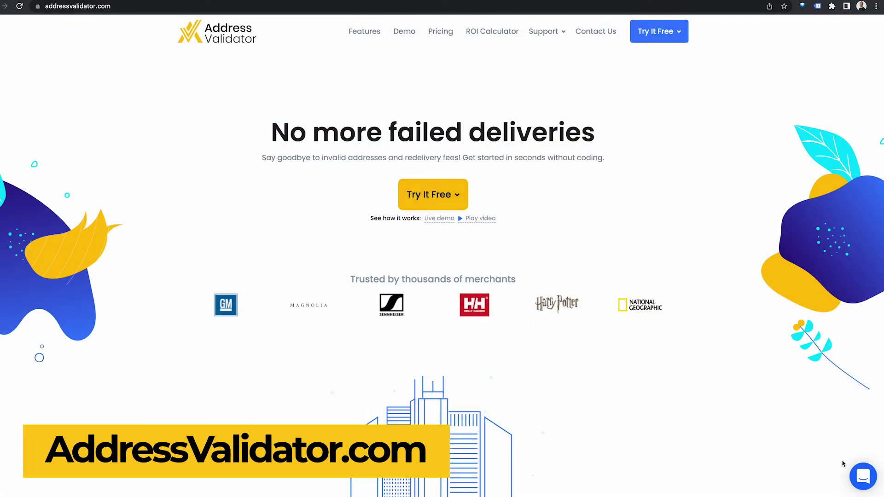
Open the AppHub chat from the bottom-right bubble on addressvalidator.com.
click(863, 476)
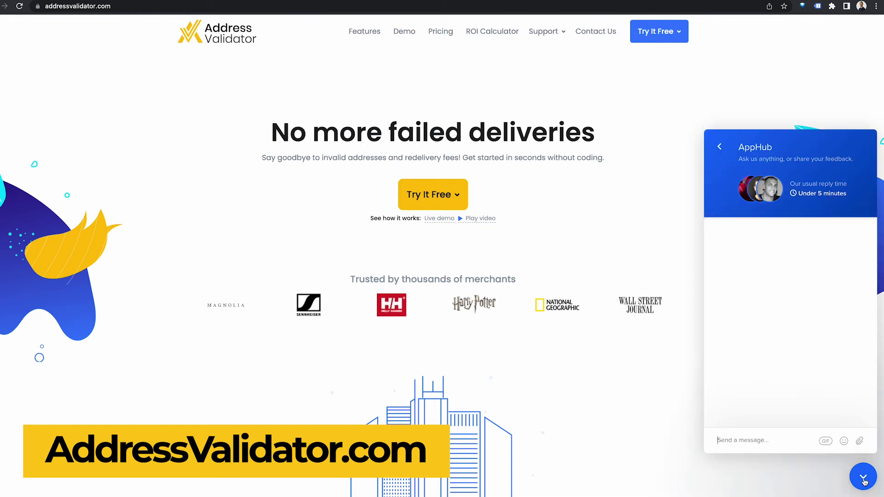